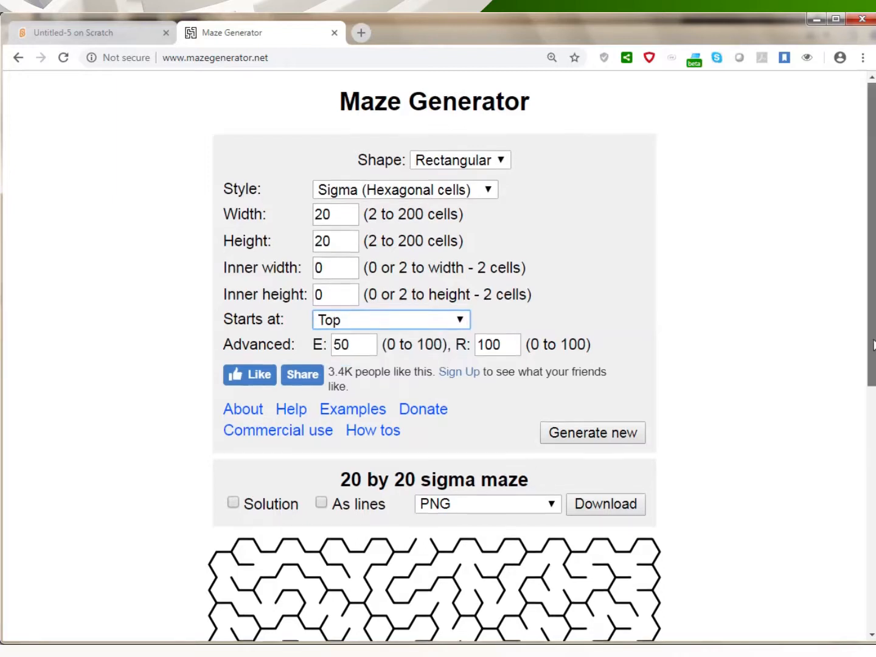
Step: Generate a rectangular maze in the Orthogonal (Square cells) style and download it as a PNG
left_click_drag(869, 323, 871, 347)
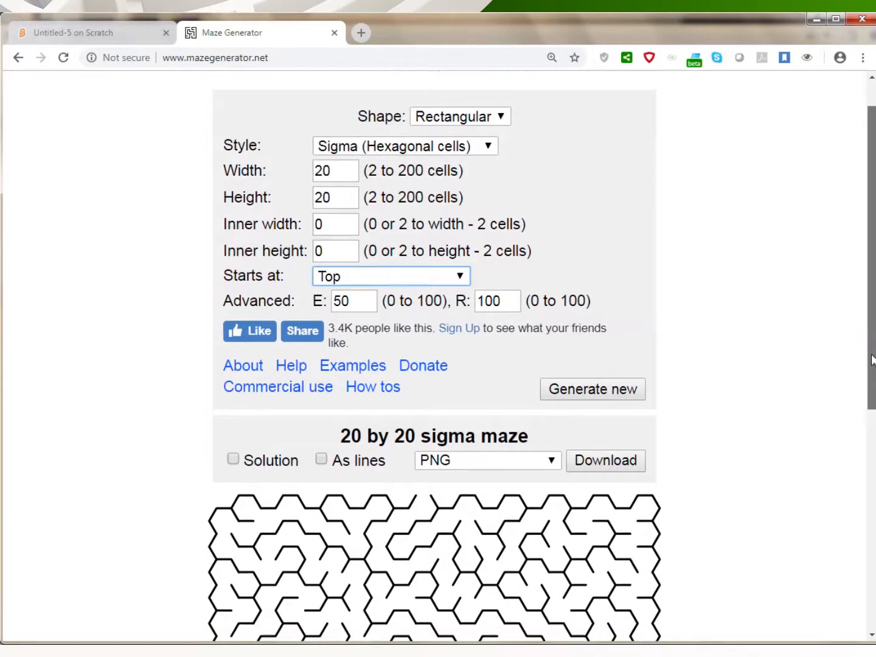
left_click(489, 146)
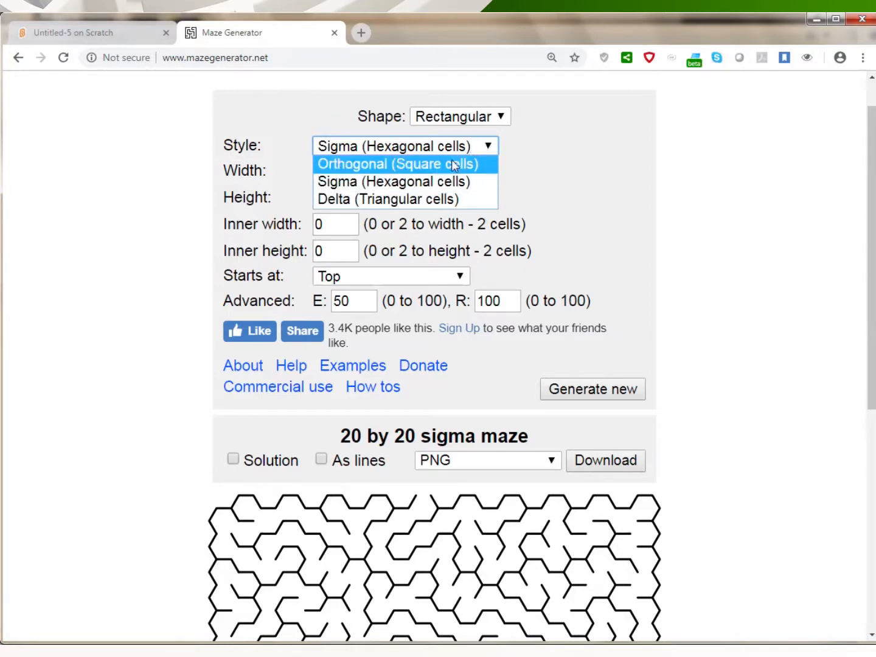
left_click(461, 163)
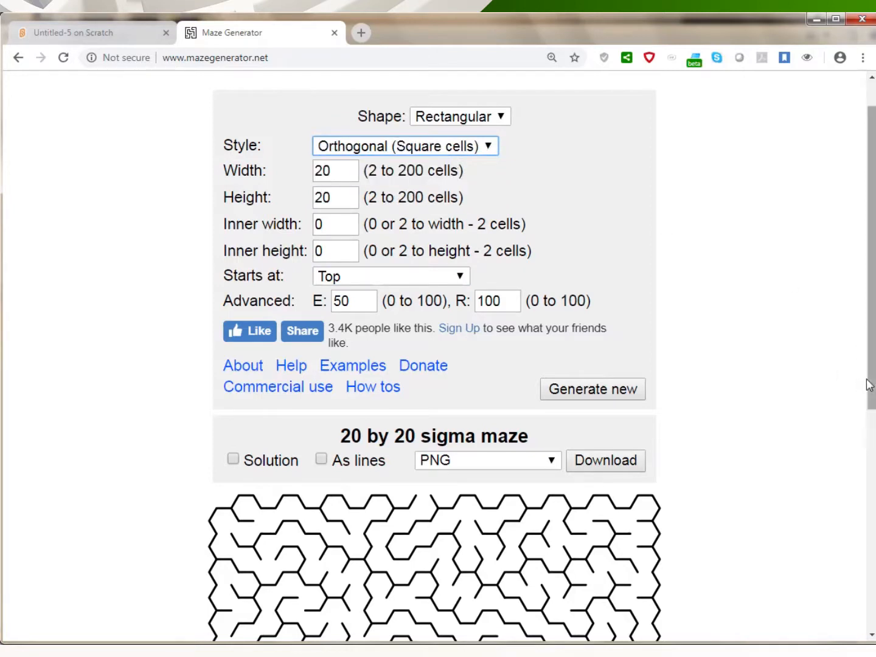
left_click_drag(870, 387, 863, 501)
left_click(588, 189)
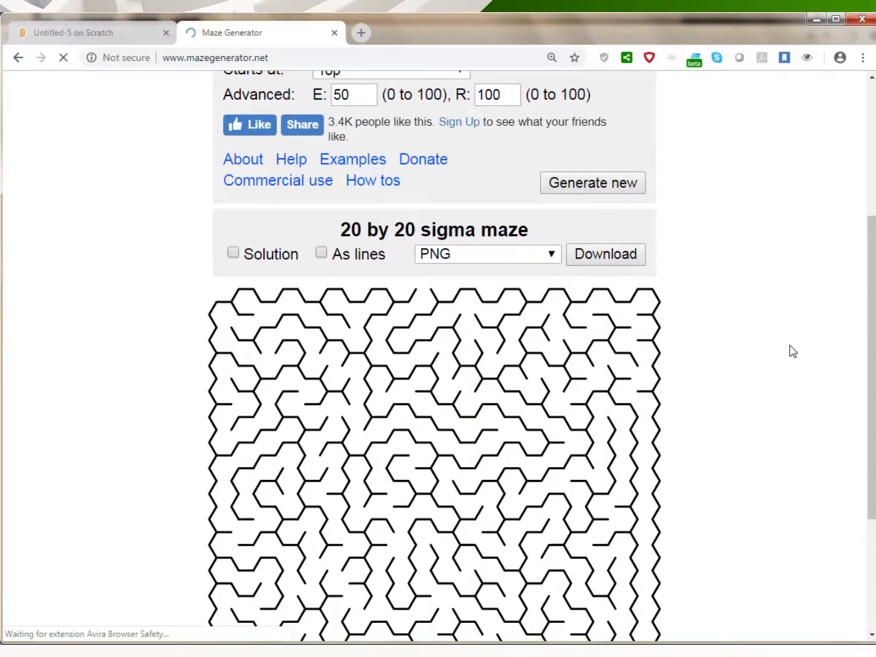
left_click_drag(866, 368, 860, 557)
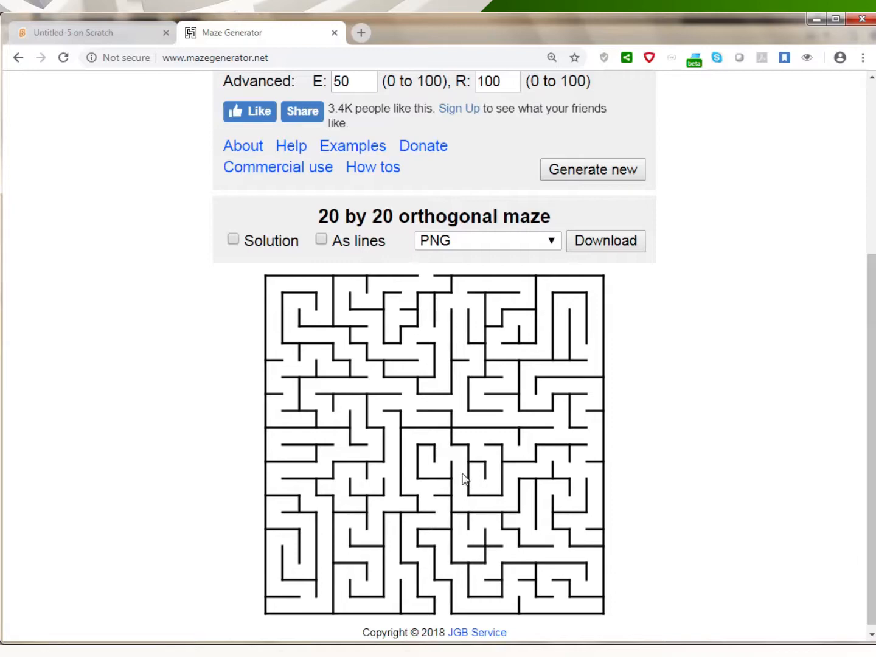
left_click(630, 243)
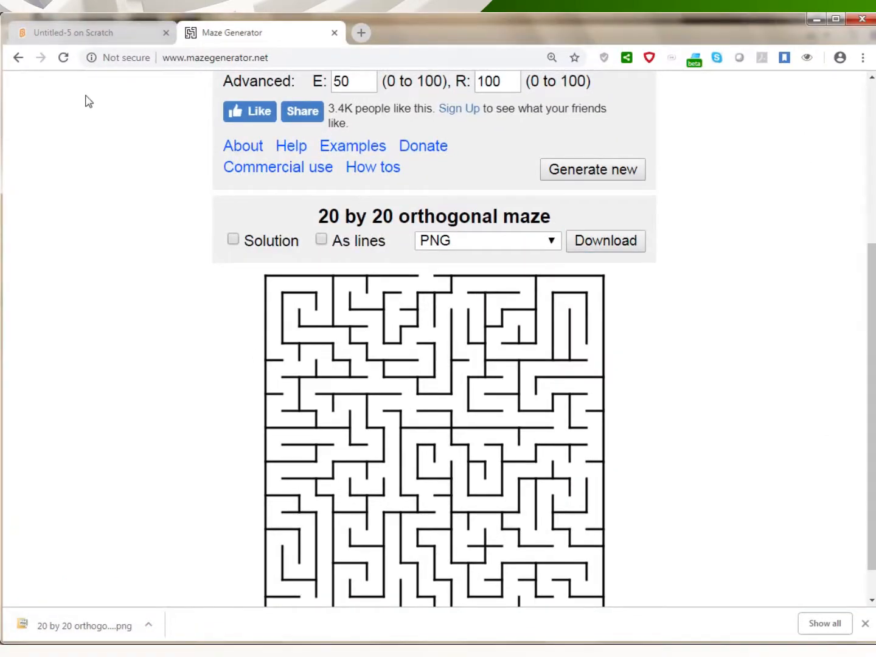
Step: Switch to the Scratch project, paint a new sprite and import 20 by 20 orthogonal maze.png as its costume
left_click(100, 32)
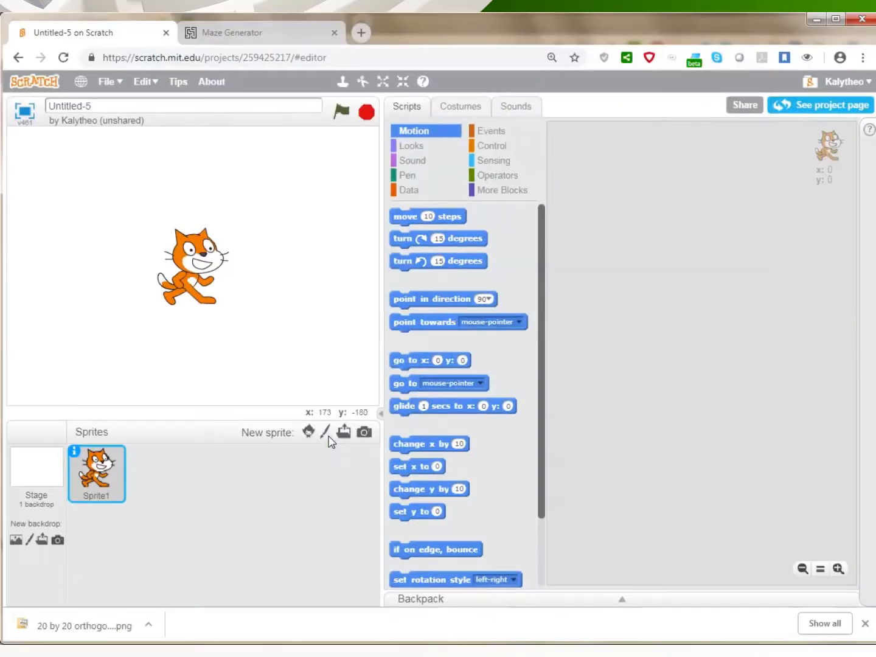
left_click(321, 429)
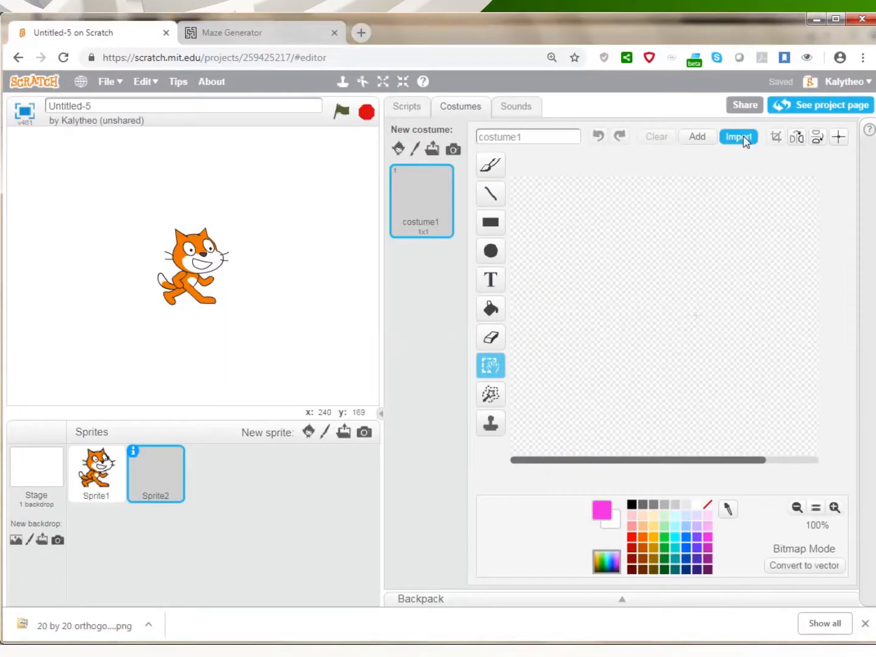
left_click(733, 141)
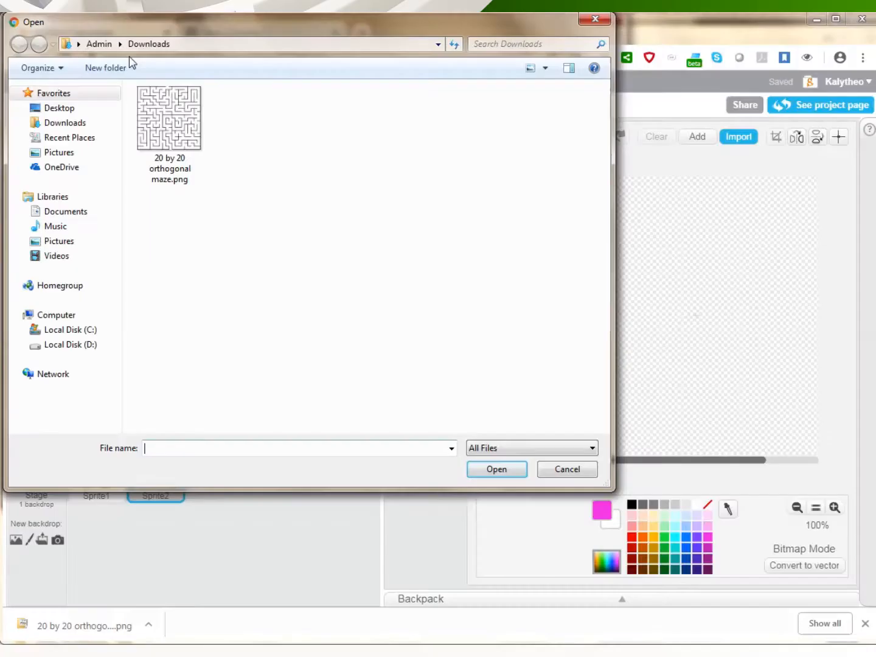
left_click(257, 235)
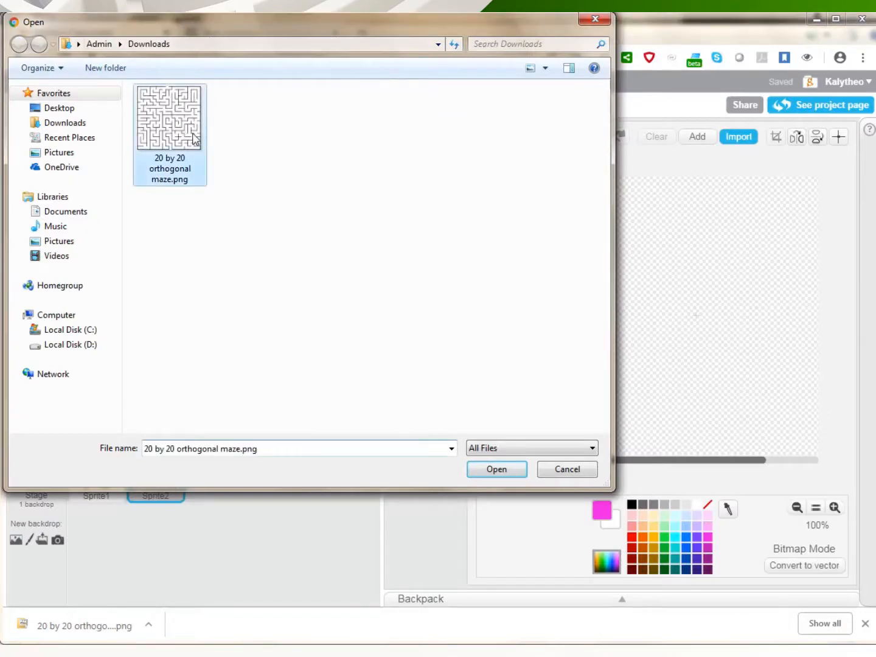
left_click(496, 470)
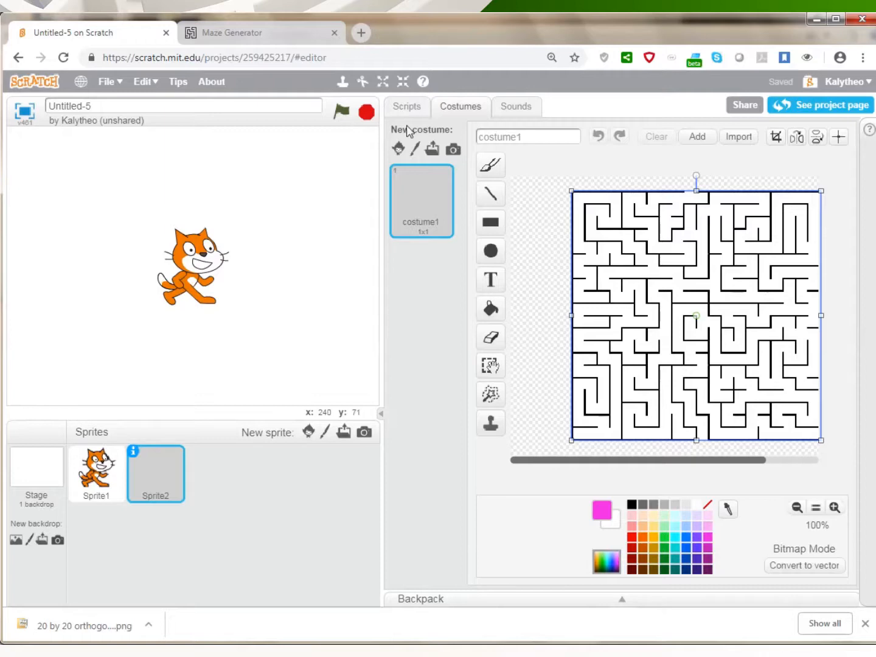
Step: Fill the corridors of the imported square maze with solid cyan
left_click(497, 309)
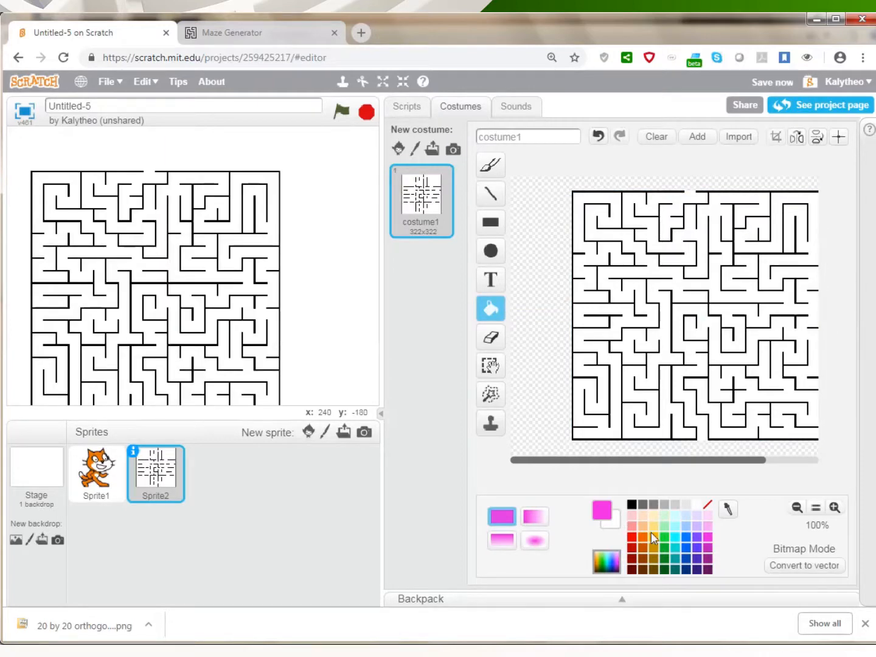
left_click(678, 537)
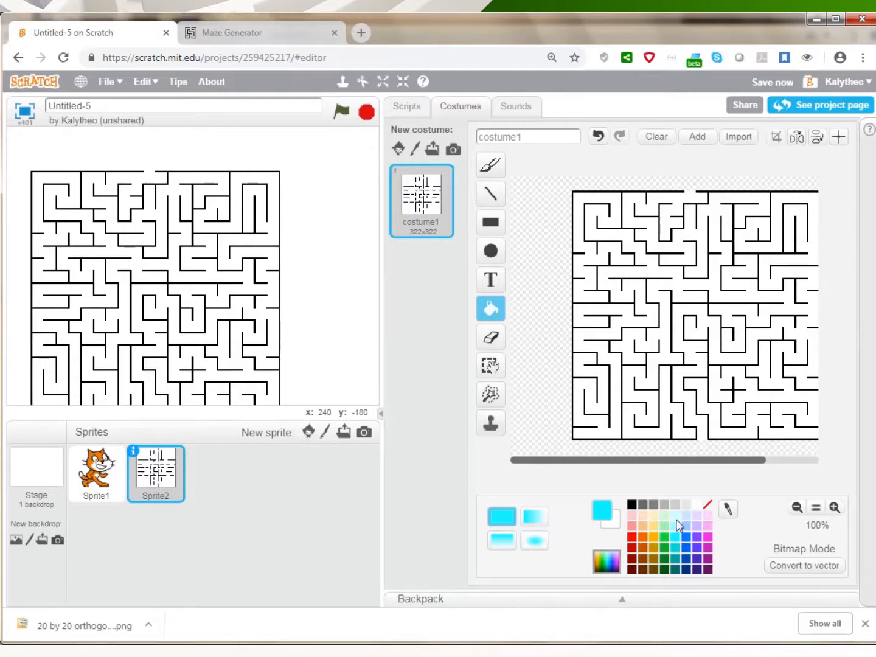
left_click(682, 348)
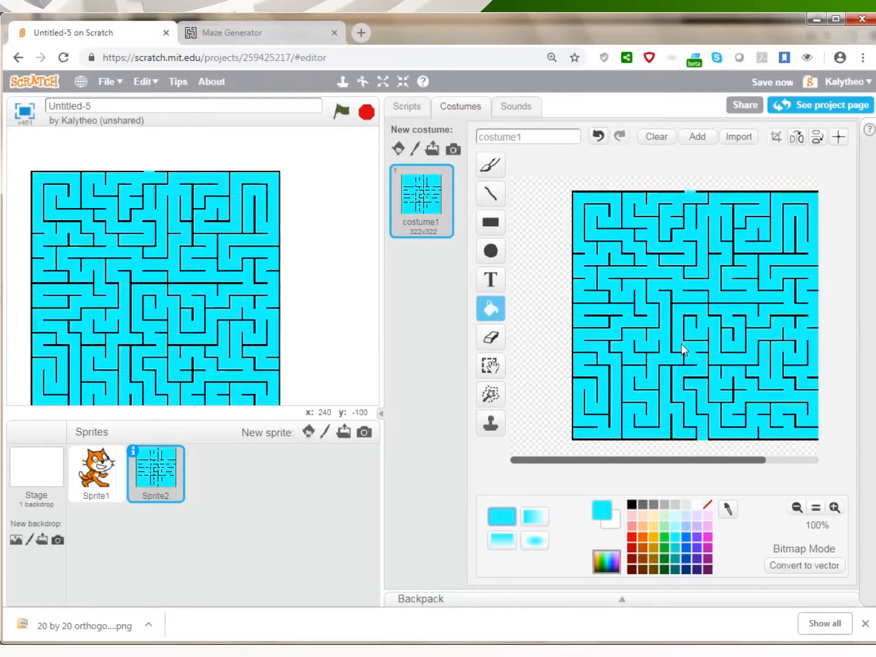
Step: Start a script for the maze sprite with a go to x y block under a when green flag clicked block
left_click(402, 110)
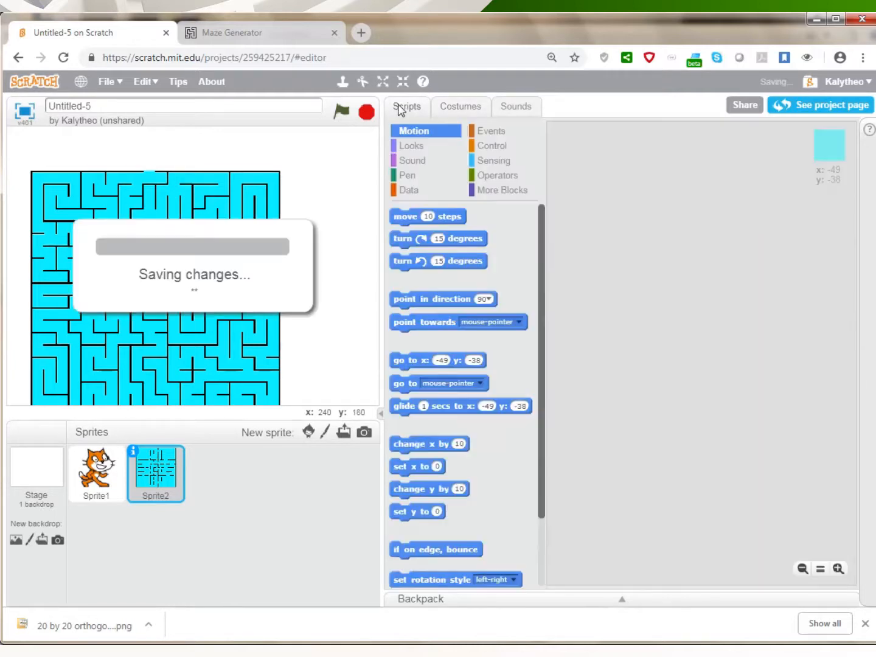
left_click(500, 132)
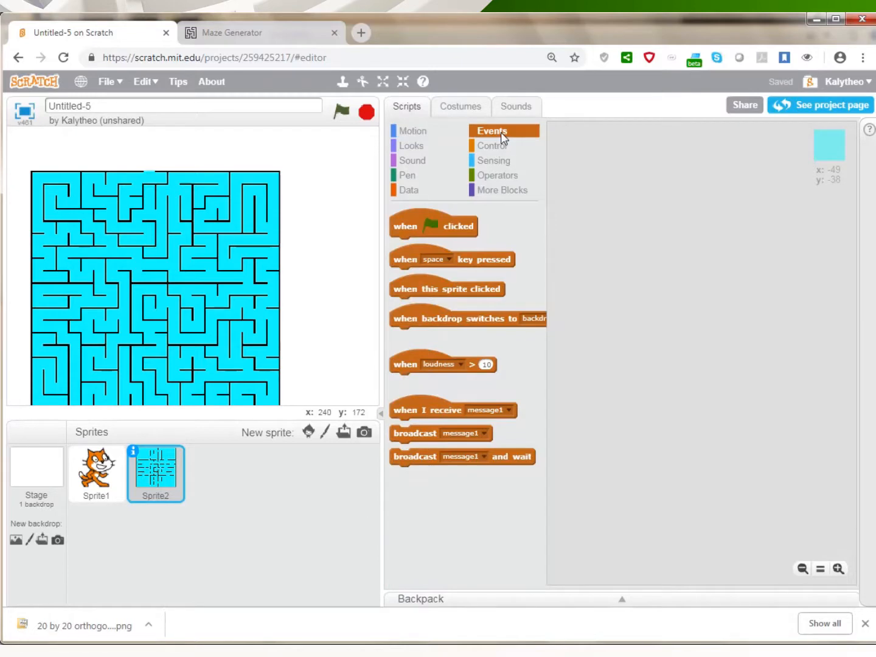
left_click_drag(446, 233, 632, 204)
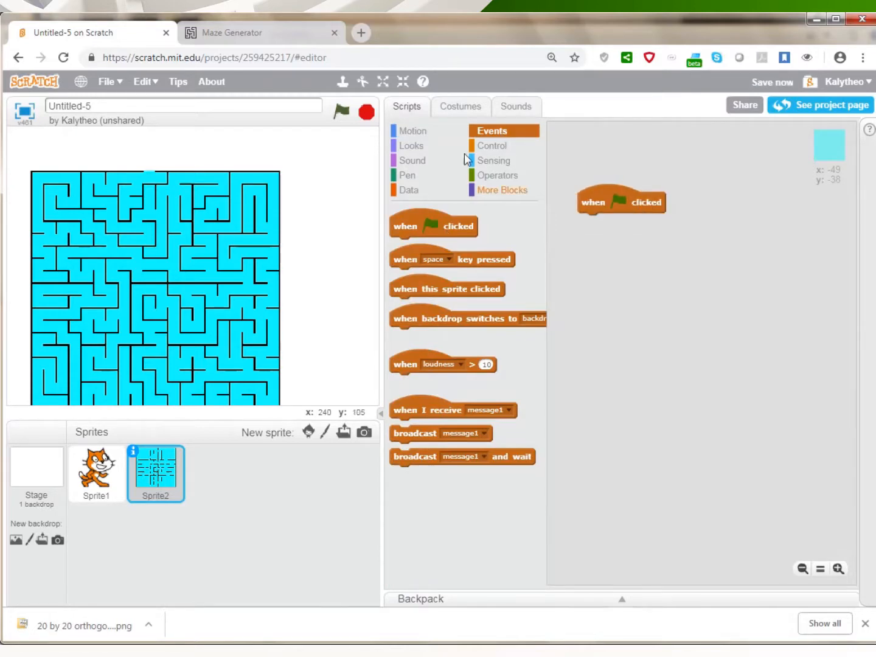
left_click(415, 132)
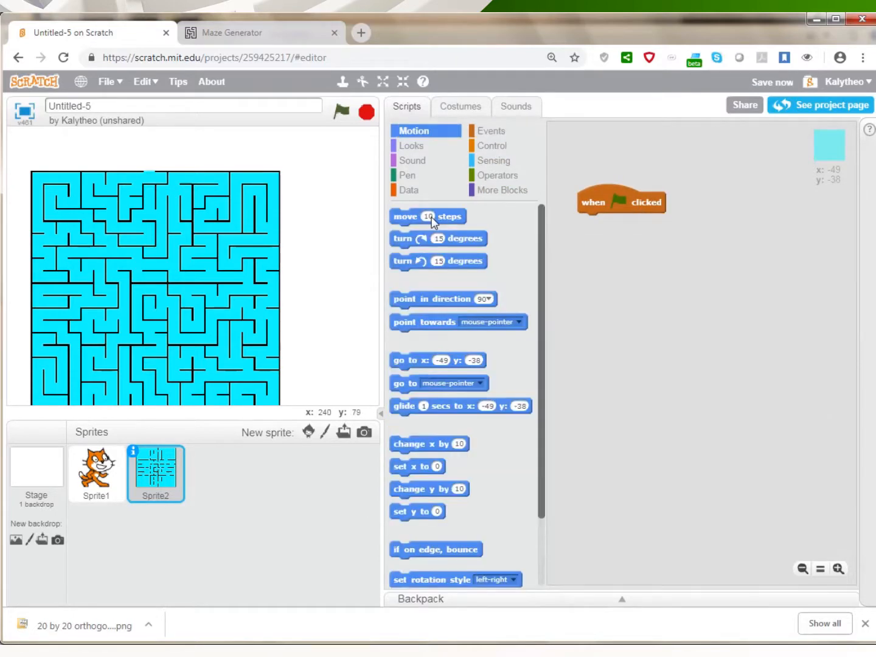
left_click_drag(403, 358, 591, 222)
Step: Set the go to block's coordinates to x 0 and y 0, and run the project to centre the maze
left_click(630, 222)
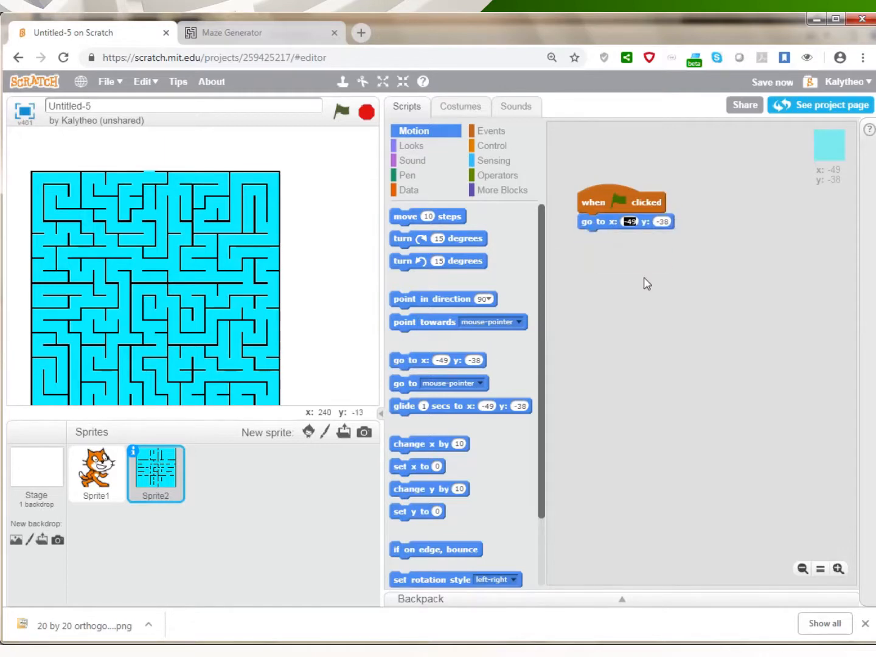
type("0")
key("Tab")
type("0")
key("Return")
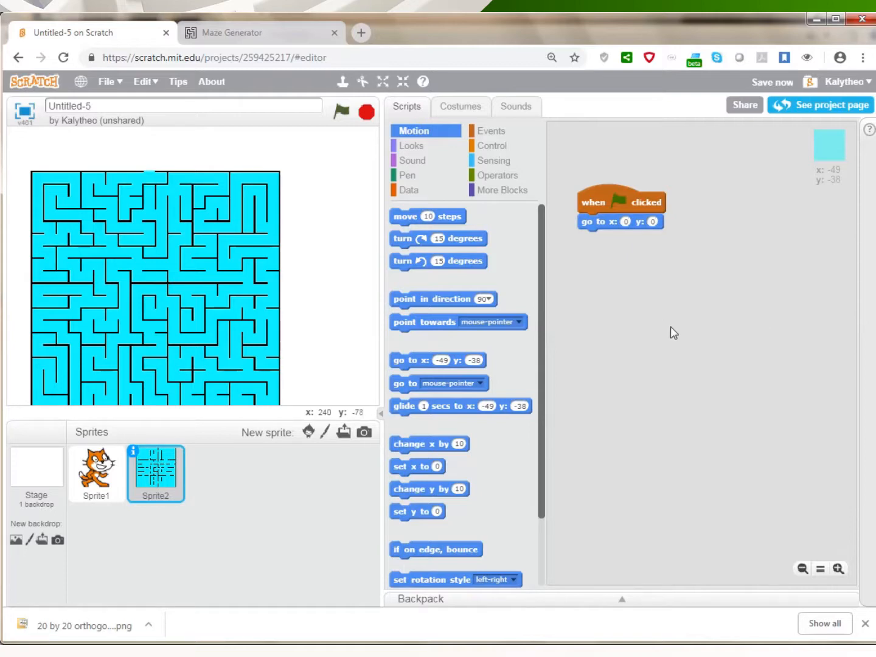
left_click(343, 113)
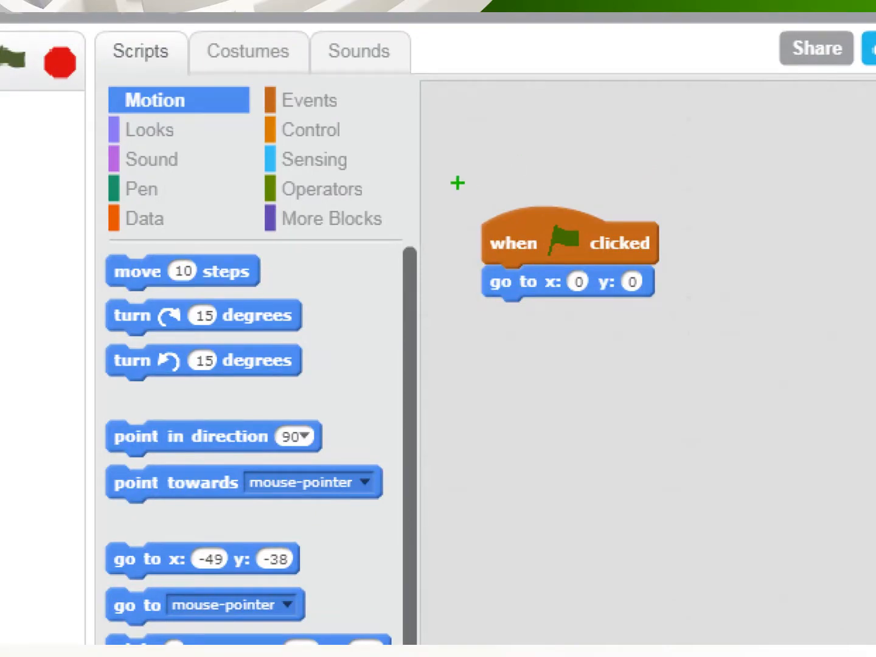
left_click_drag(456, 183, 721, 388)
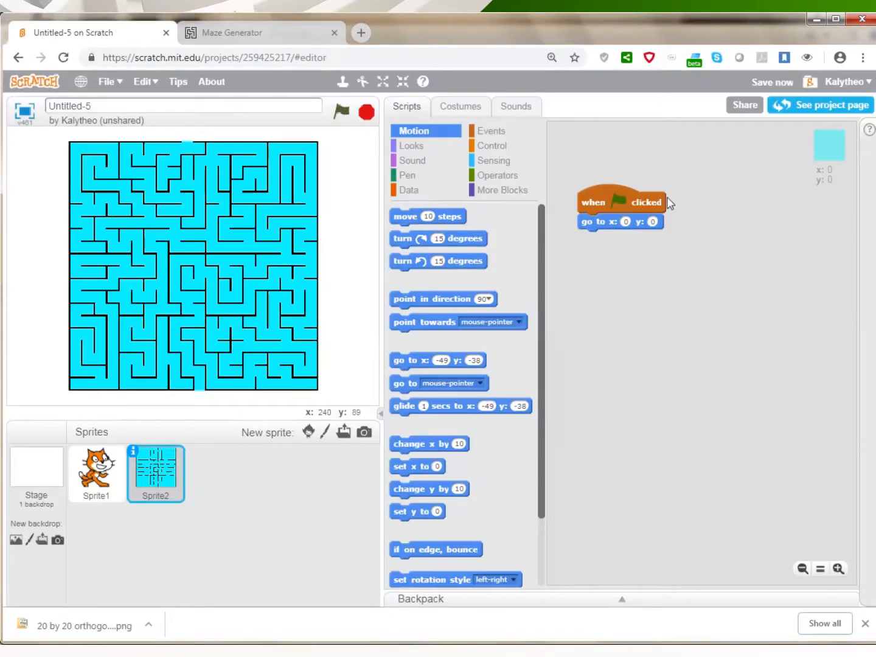
Step: Switch back to the Maze Generator page, generate a Circular maze and download it as a PNG
left_click(463, 108)
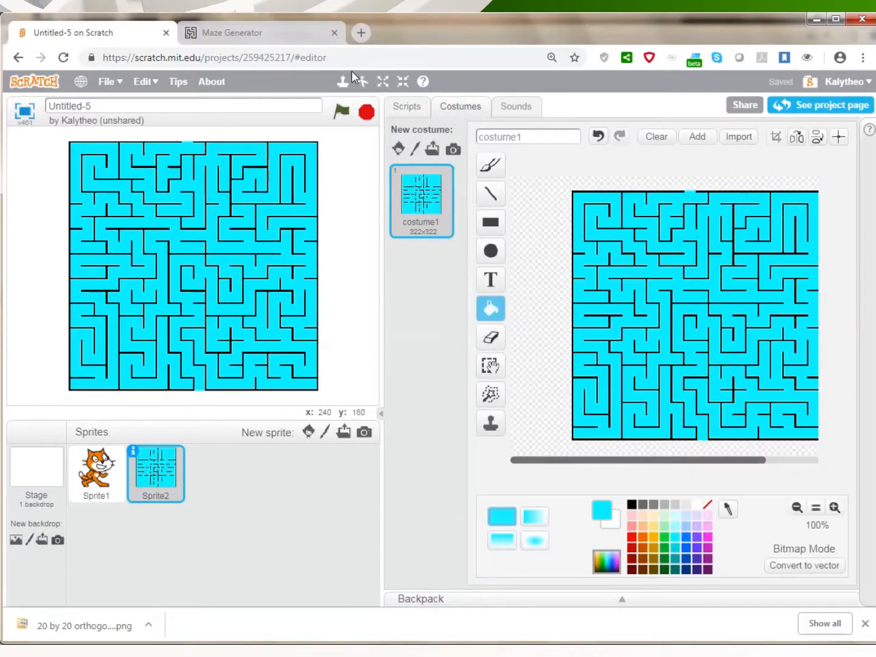
left_click(263, 36)
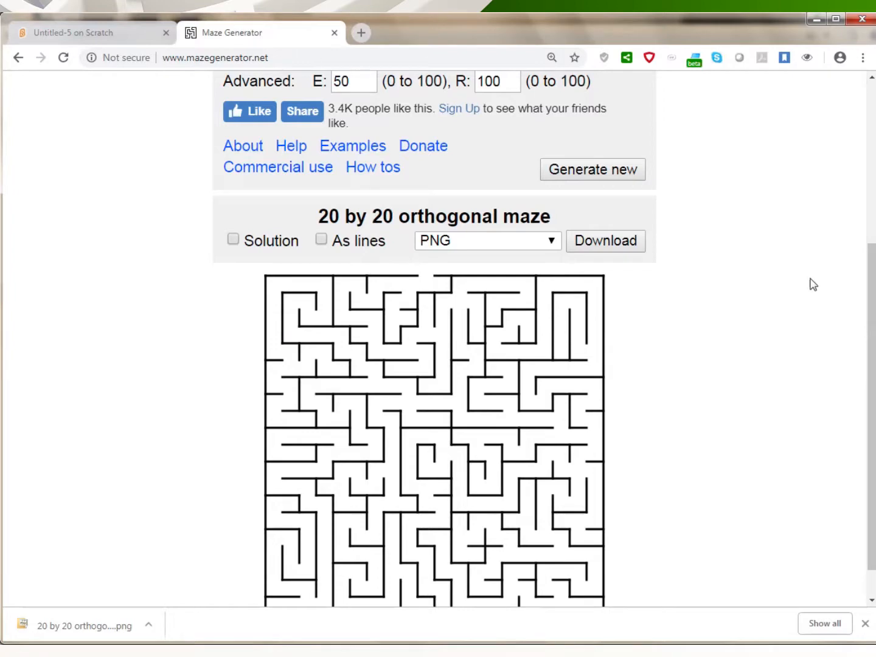
left_click_drag(873, 297, 872, 101)
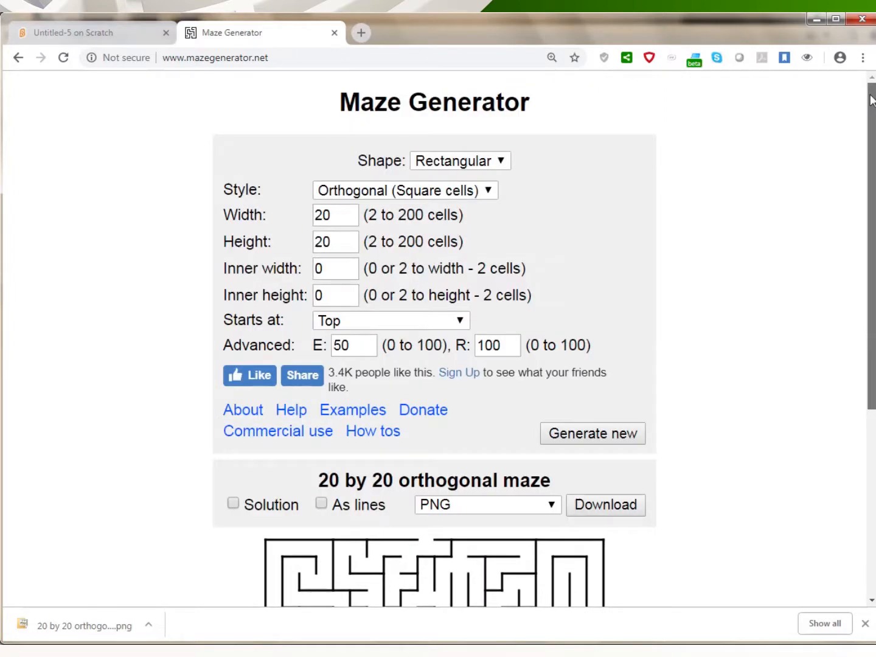
left_click(501, 162)
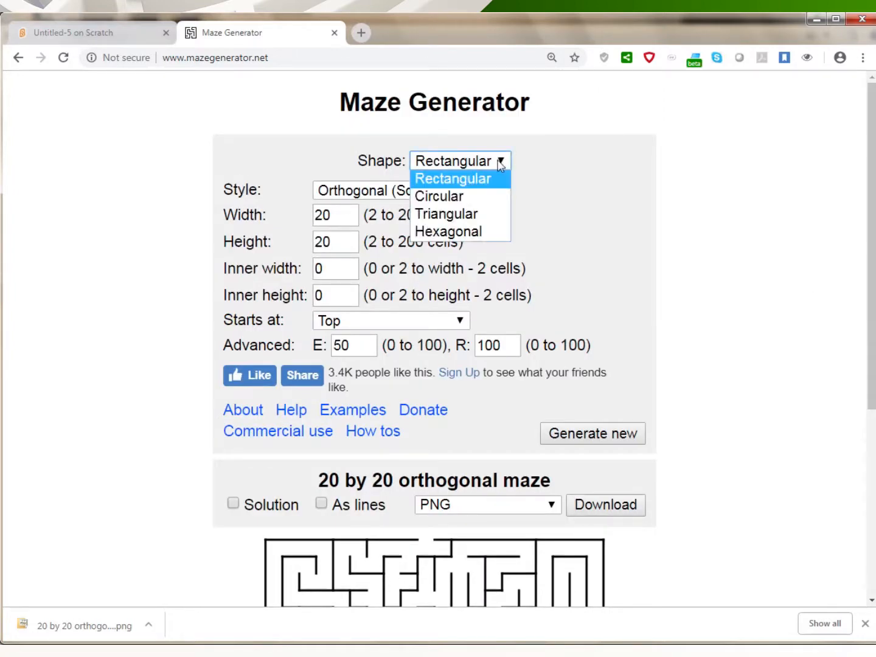
left_click(465, 196)
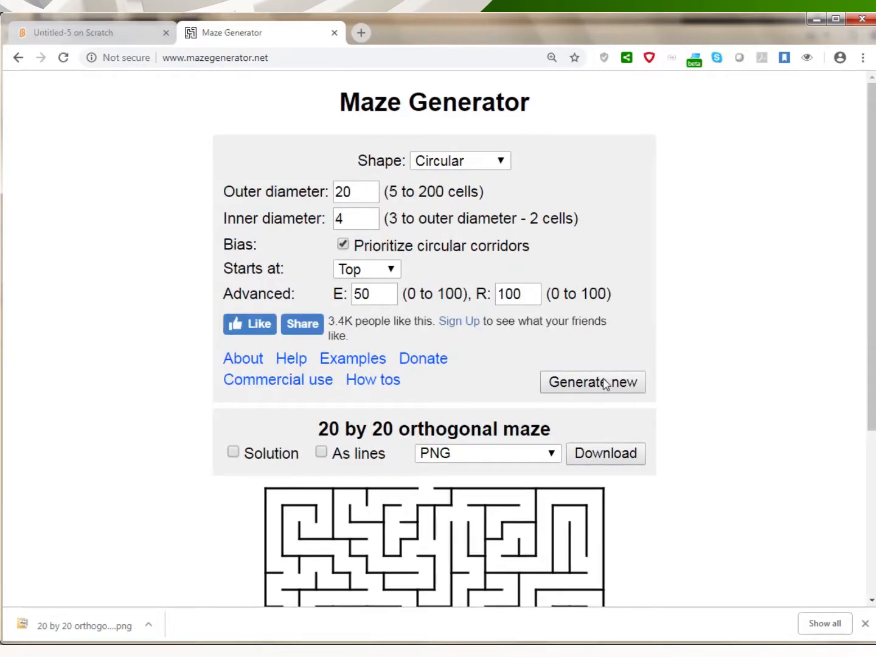
left_click(605, 383)
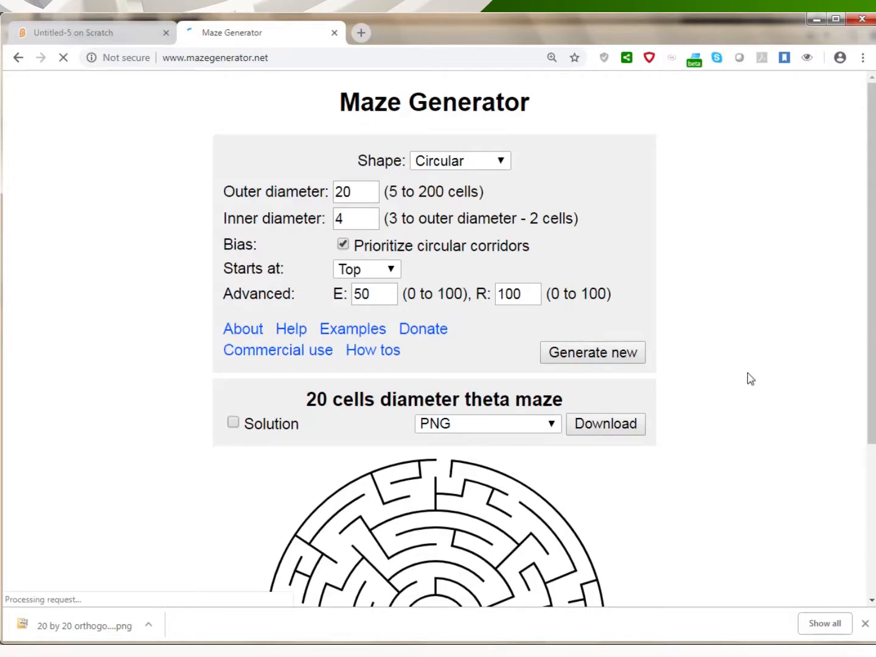
scroll(748, 364, "down", 3)
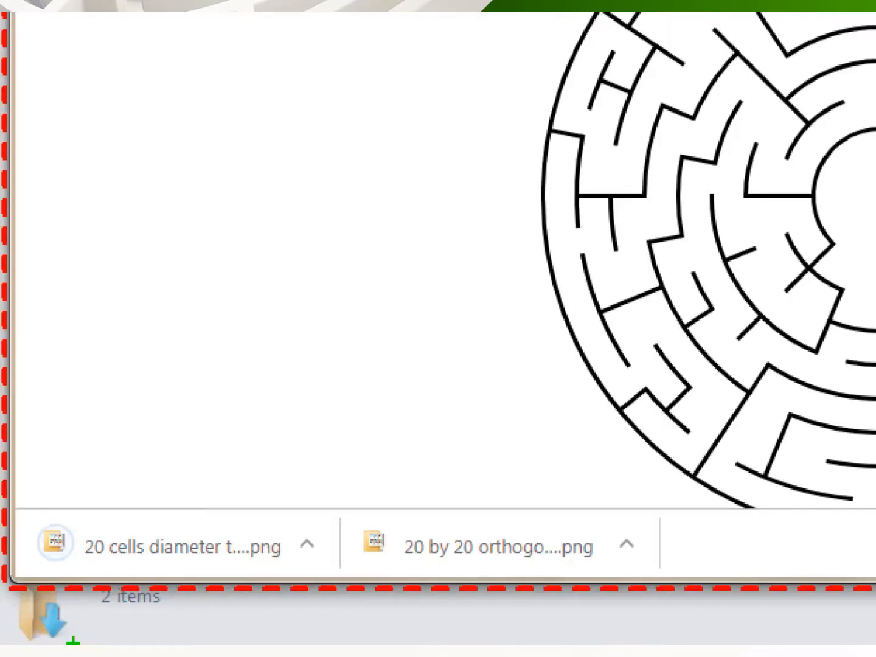
left_click_drag(39, 507, 316, 571)
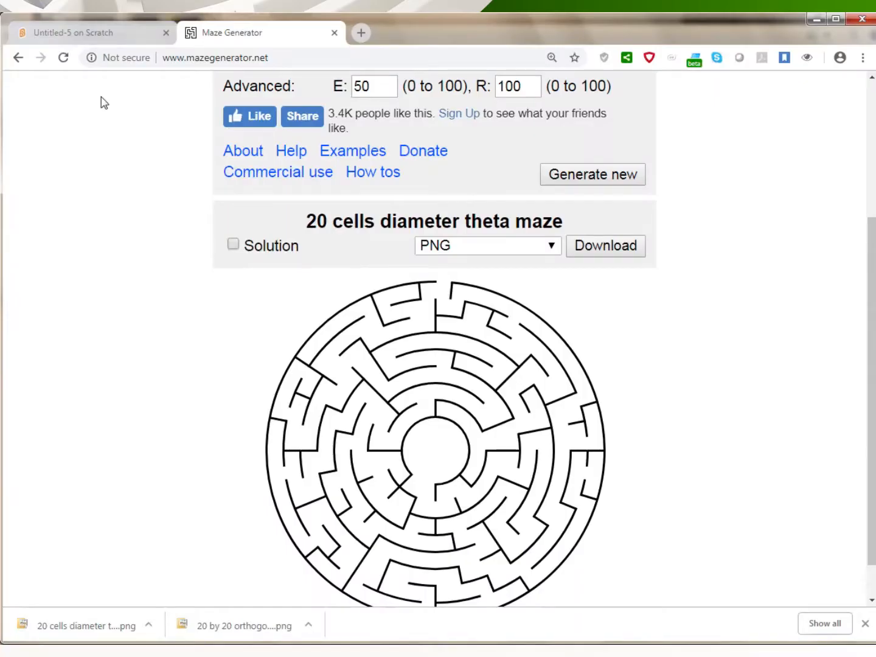
Step: Return to the Scratch project, paint a second costume for the maze sprite and import 20 cells diameter theta maze.png into it
left_click(93, 33)
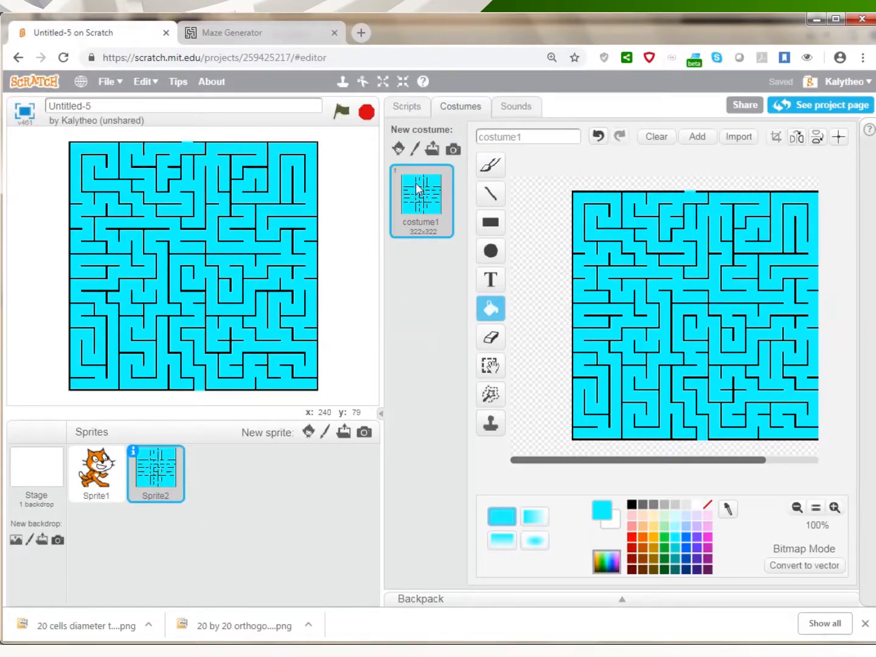
left_click(416, 150)
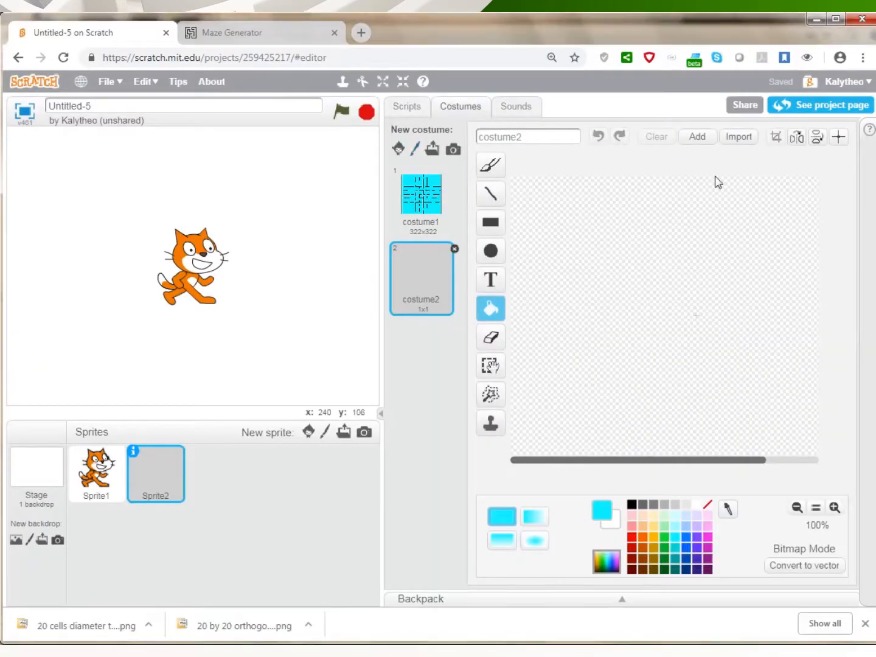
left_click(739, 136)
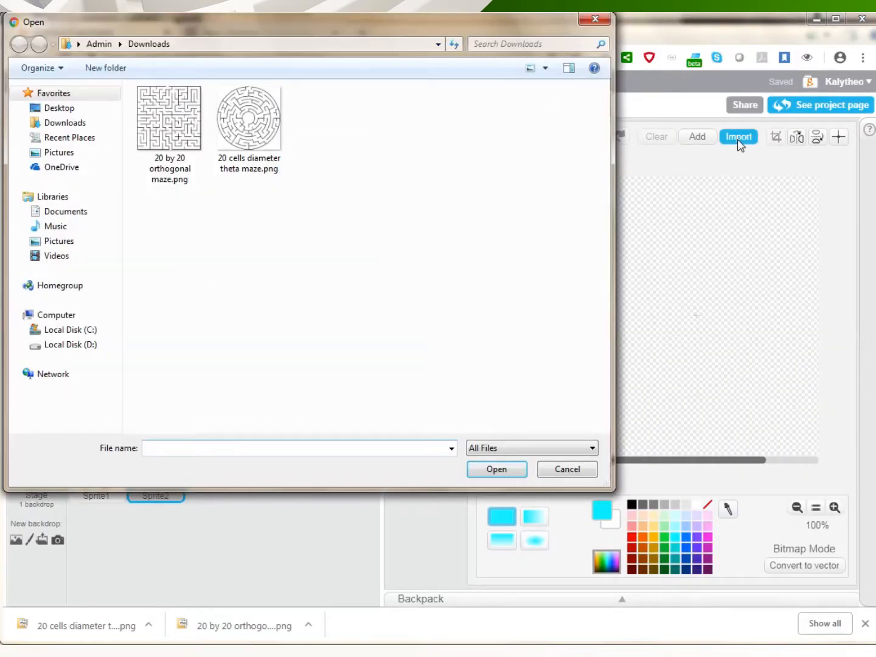
left_click(268, 141)
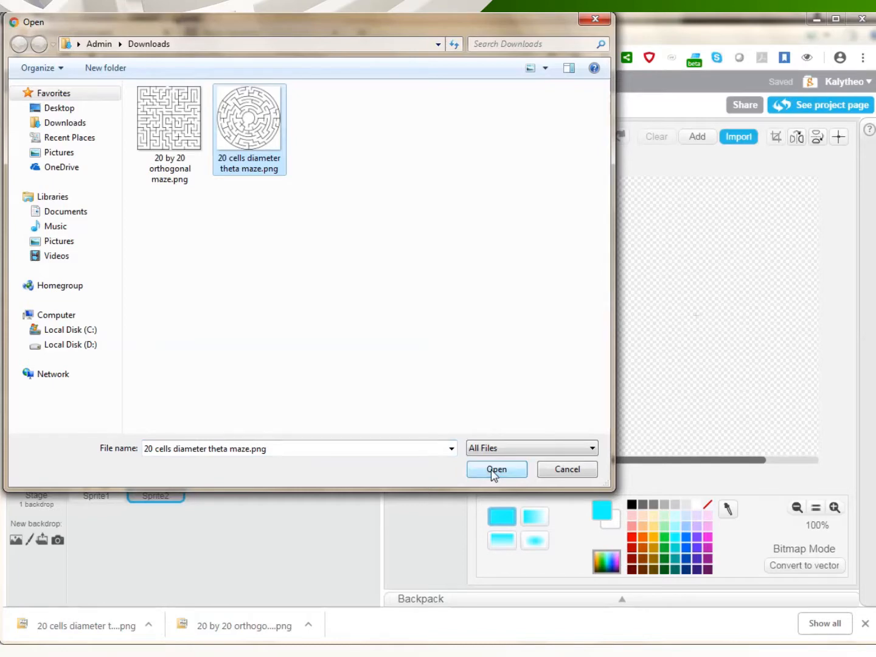
left_click(494, 471)
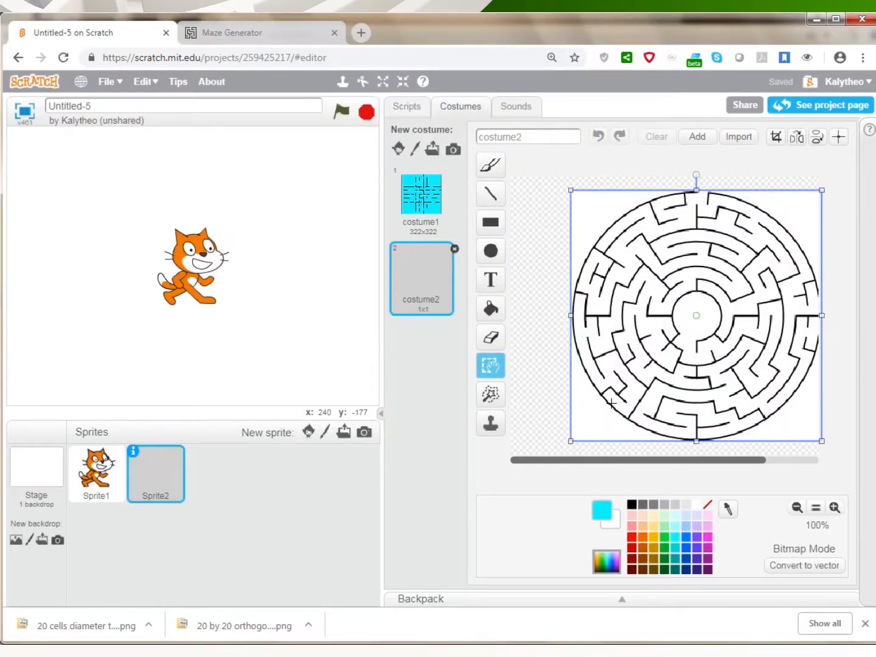
Step: Try filling the circular maze and its surrounding corners with light pink, and undo the fills
left_click(492, 308)
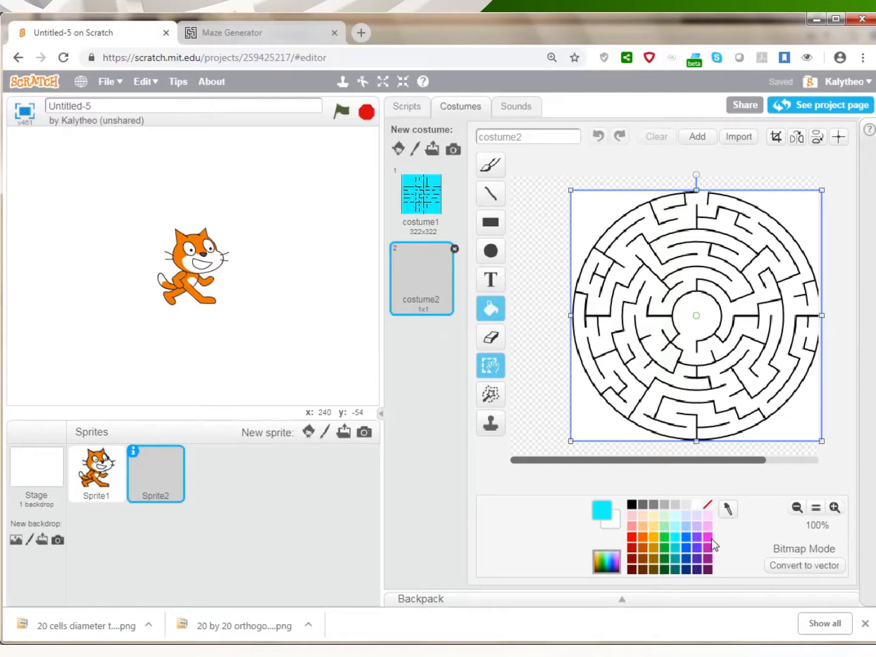
left_click(708, 526)
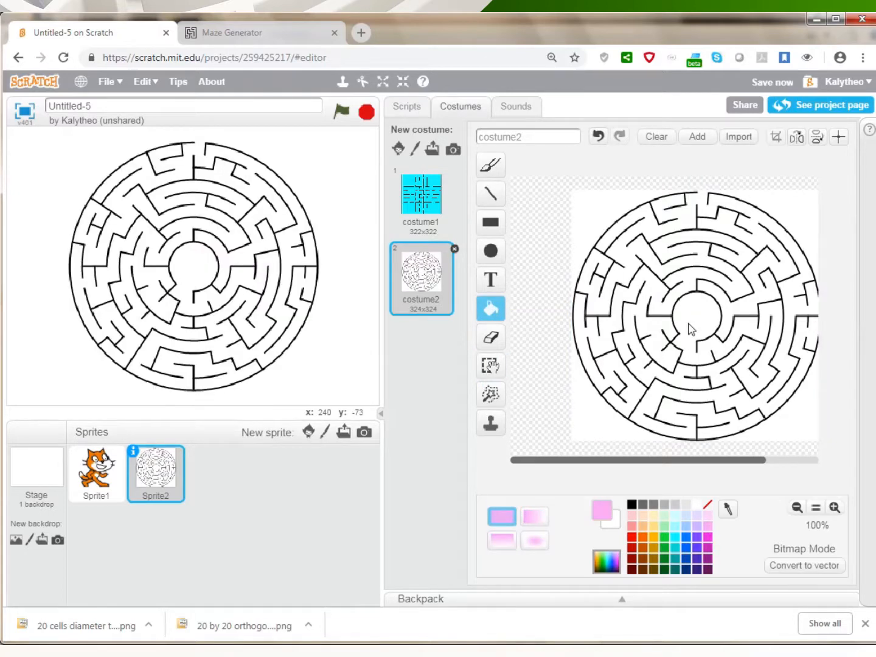
left_click(803, 406)
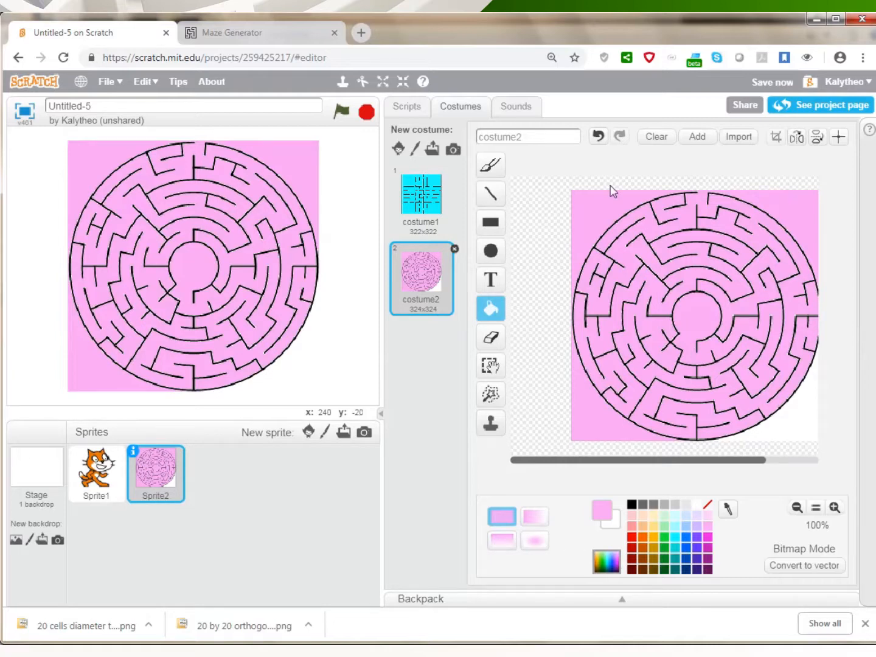
left_click(600, 138)
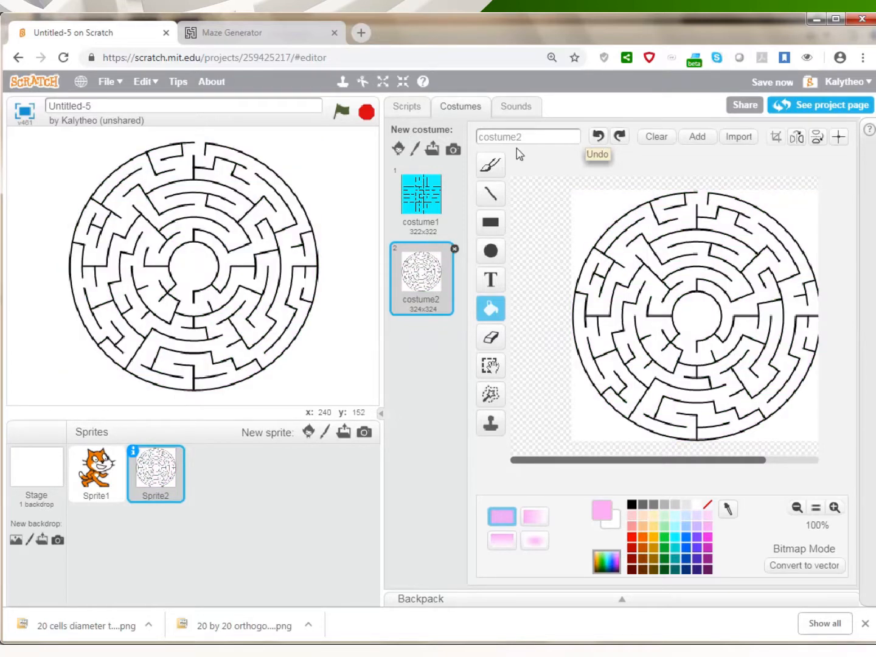
Step: Open the maze sprite's scripts for editing
left_click(409, 107)
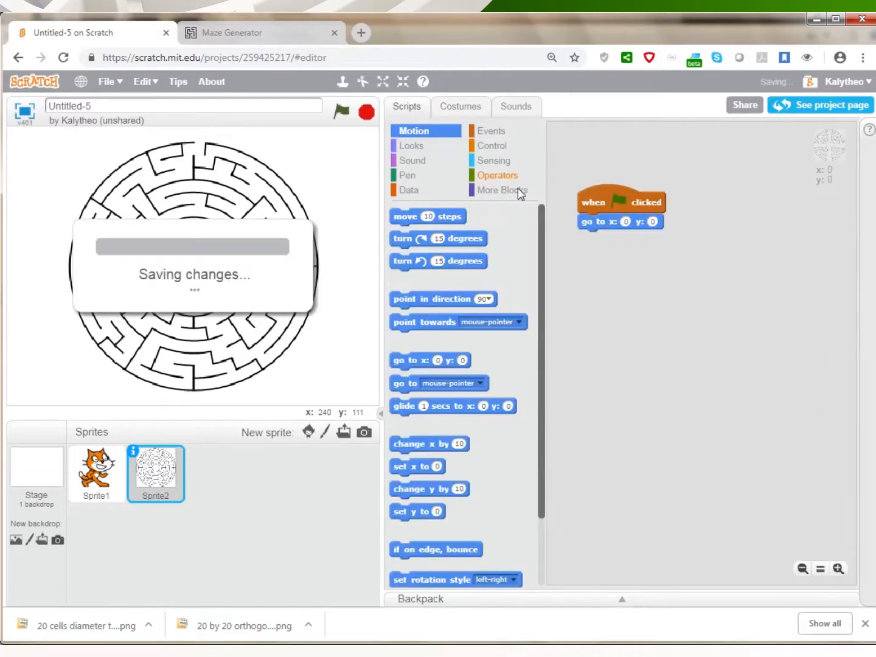